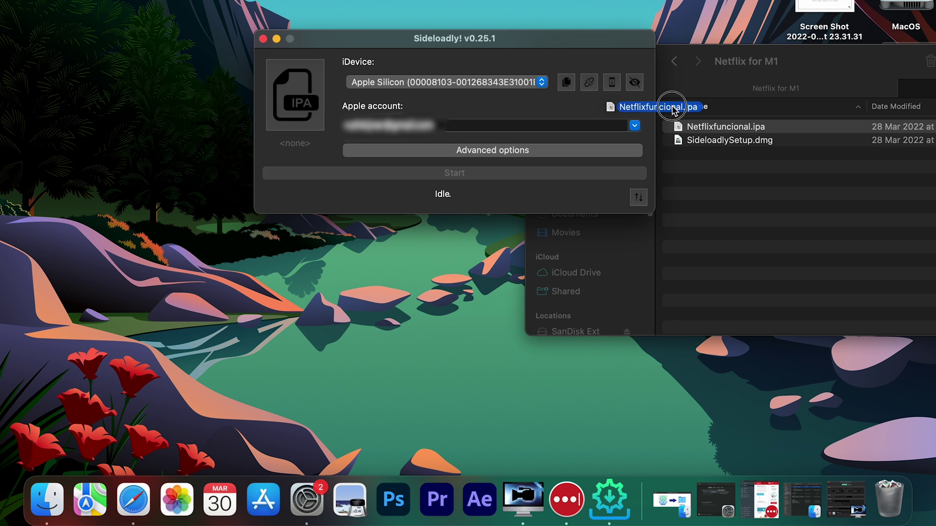
Sideload Netflixfuncional.ipa, start downloading Red Notice in Netflix, then follow the bit.ly link.
drag(639, 101, 530, 93)
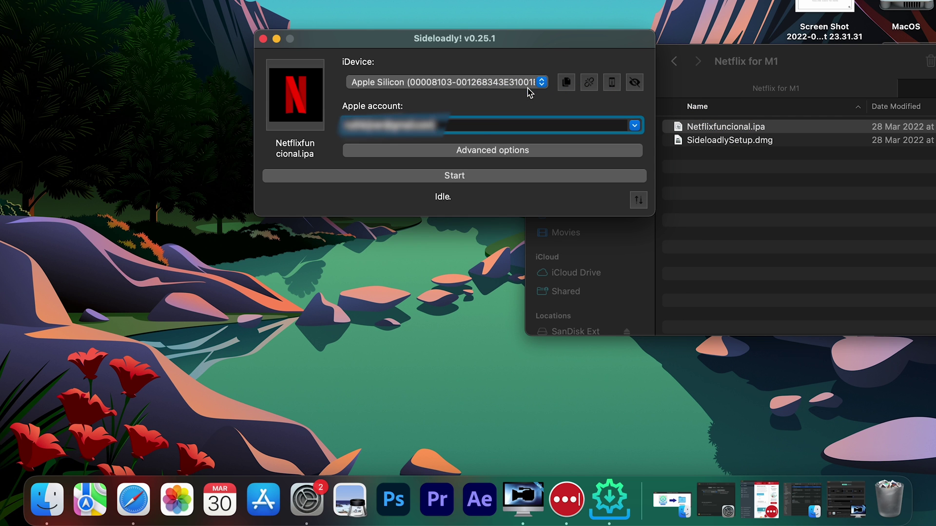
click(452, 178)
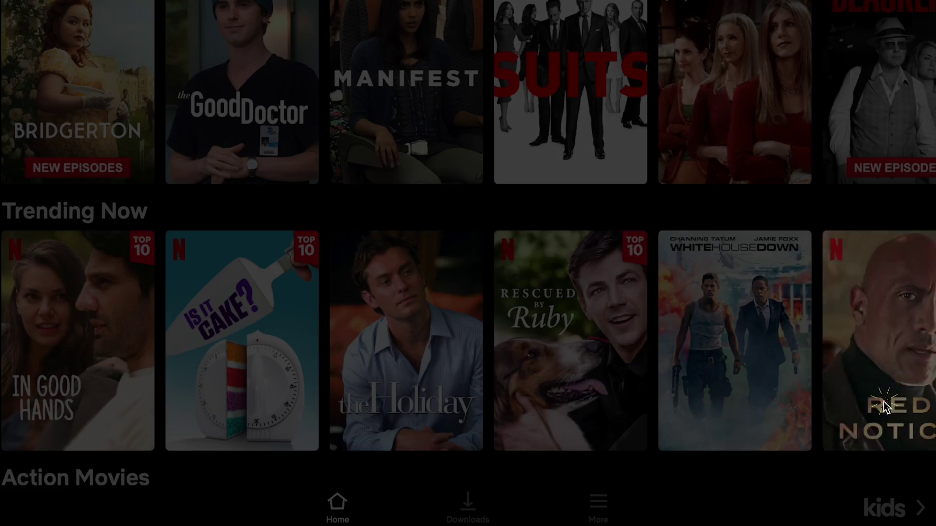
click(887, 404)
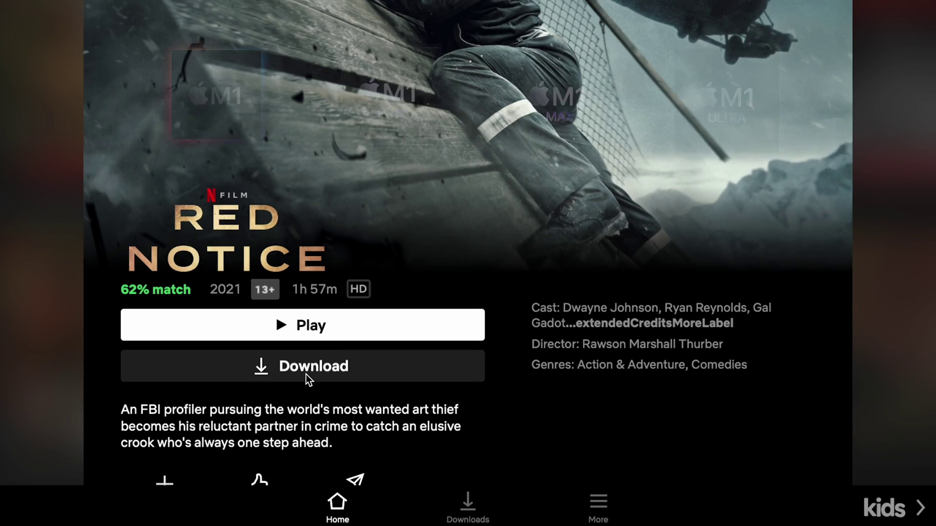
click(307, 374)
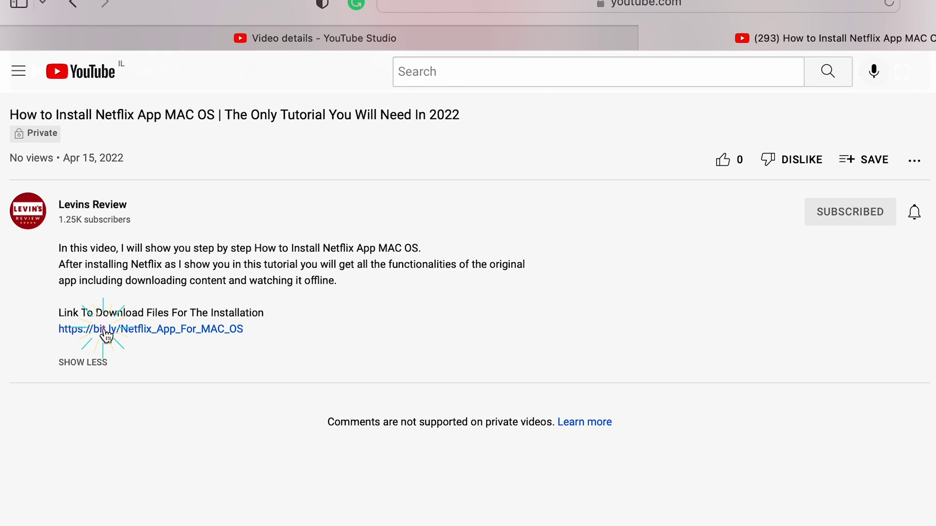
click(105, 332)
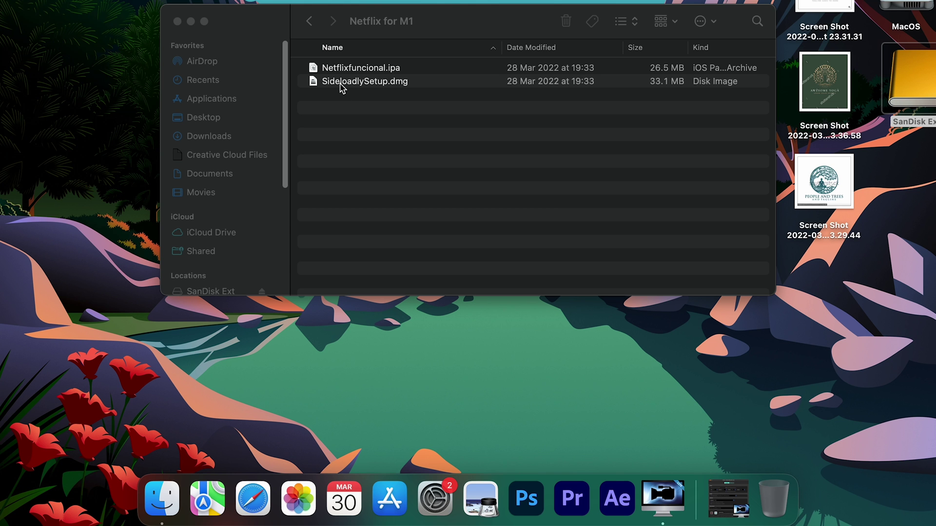
Mount SideloadlySetup.dmg and copy Sideloadly into the Applications folder.
double_click(341, 82)
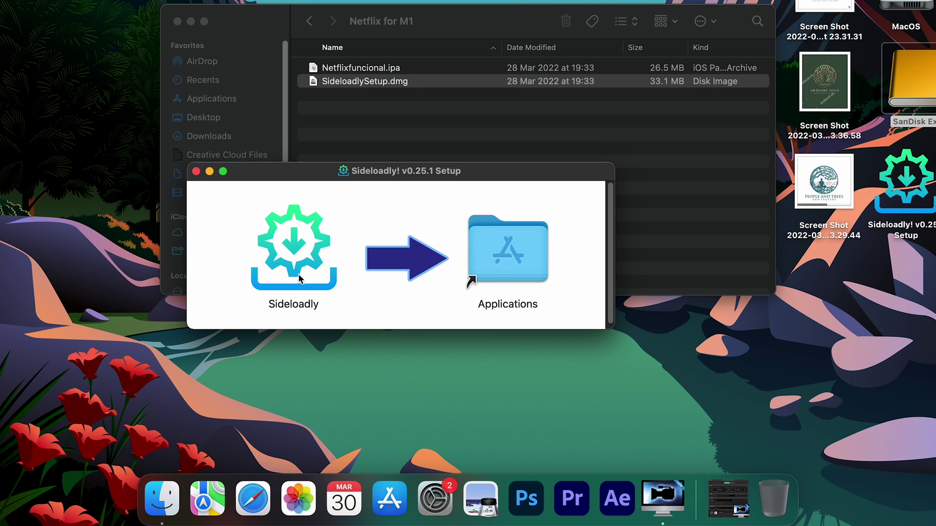
drag(297, 266, 493, 262)
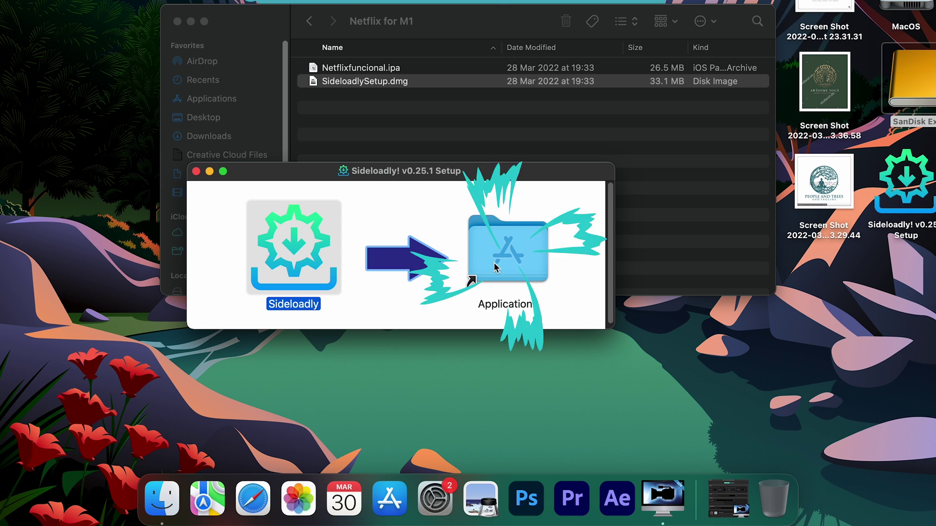
click(210, 171)
Open Applications in a new Finder tab and launch Sideloadly, triggering the unverified-developer warning.
right_click(227, 102)
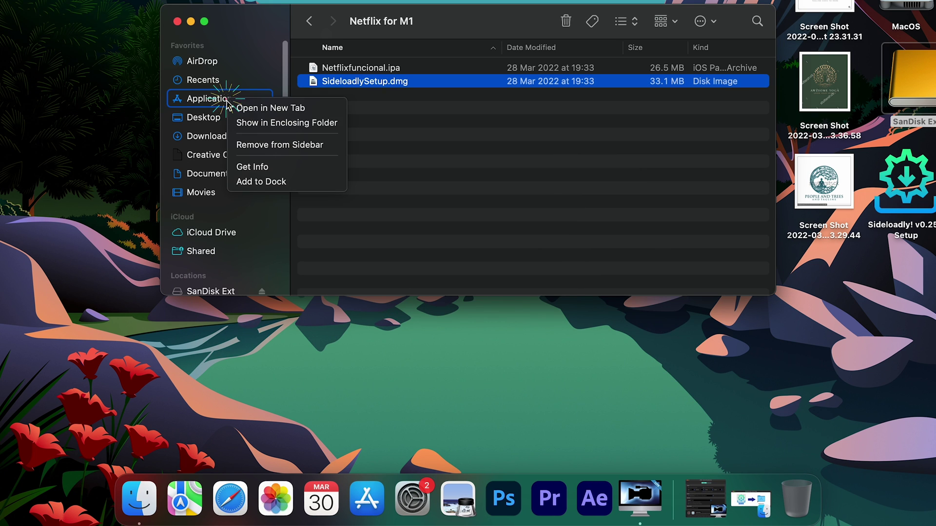
click(237, 108)
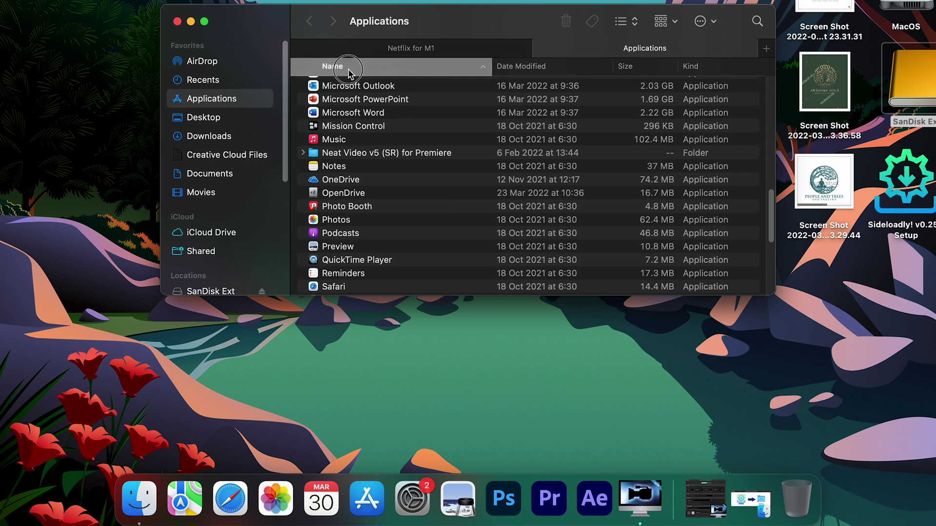
click(332, 66)
click(344, 99)
key(s)
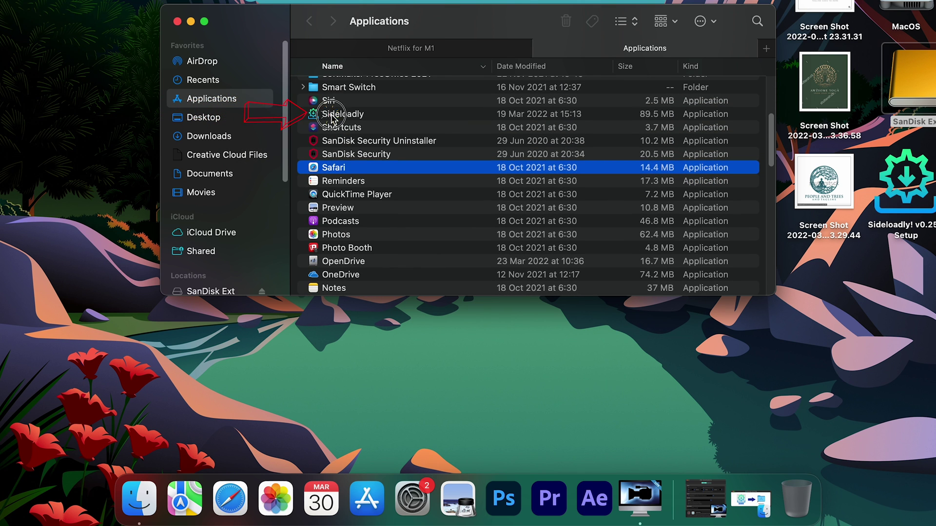
click(333, 114)
double_click(332, 115)
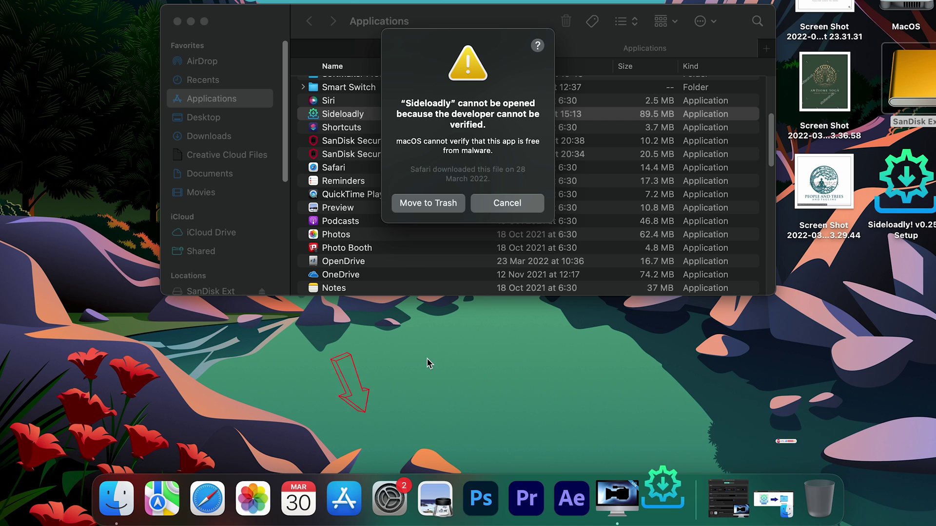
click(389, 500)
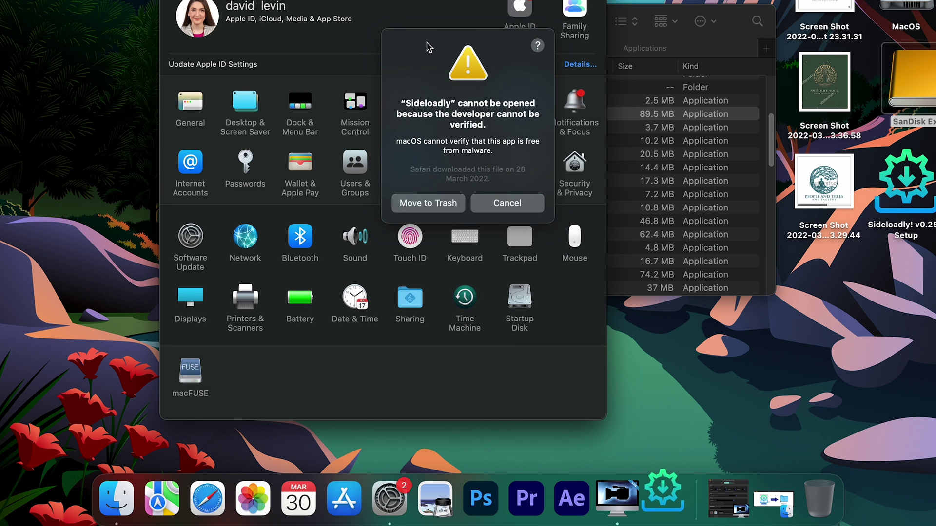
Use Open Anyway in Security & Privacy > General for Sideloadly and confirm Open.
drag(427, 48, 658, 56)
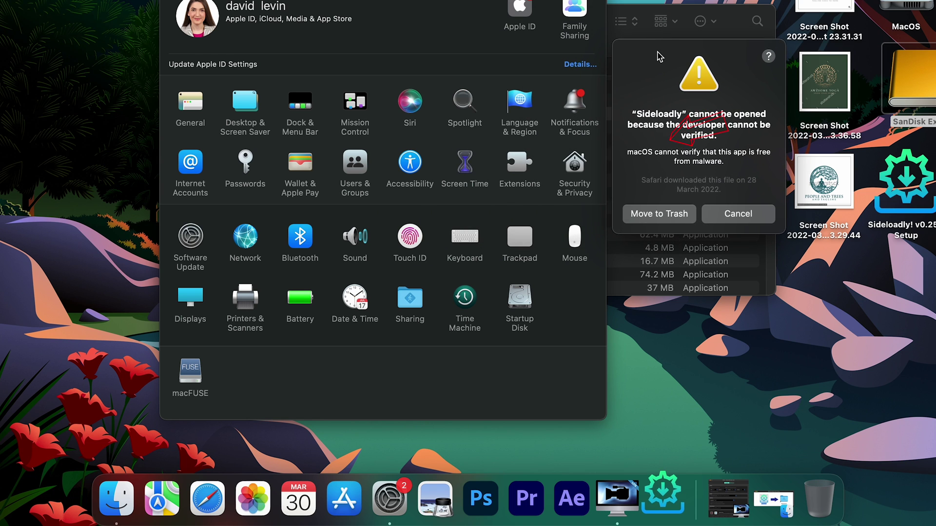
click(575, 162)
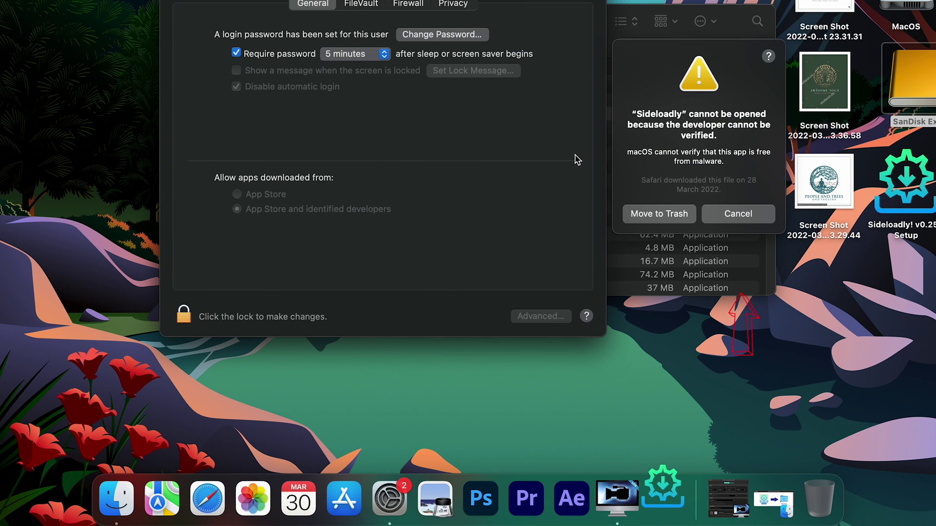
click(736, 215)
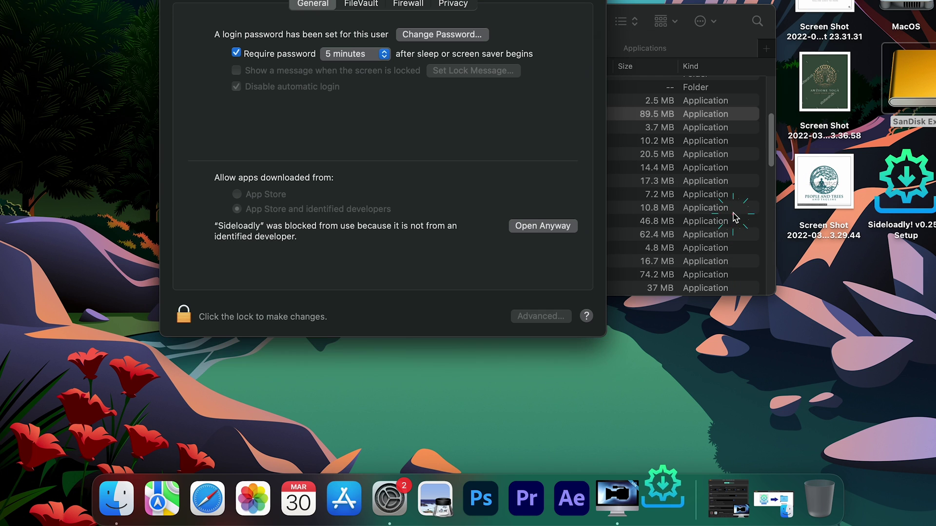
click(529, 230)
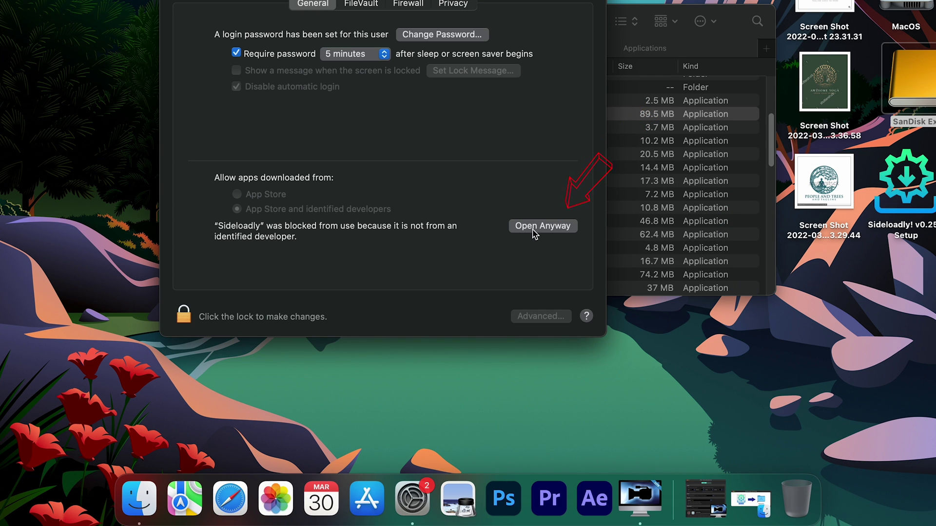
click(537, 229)
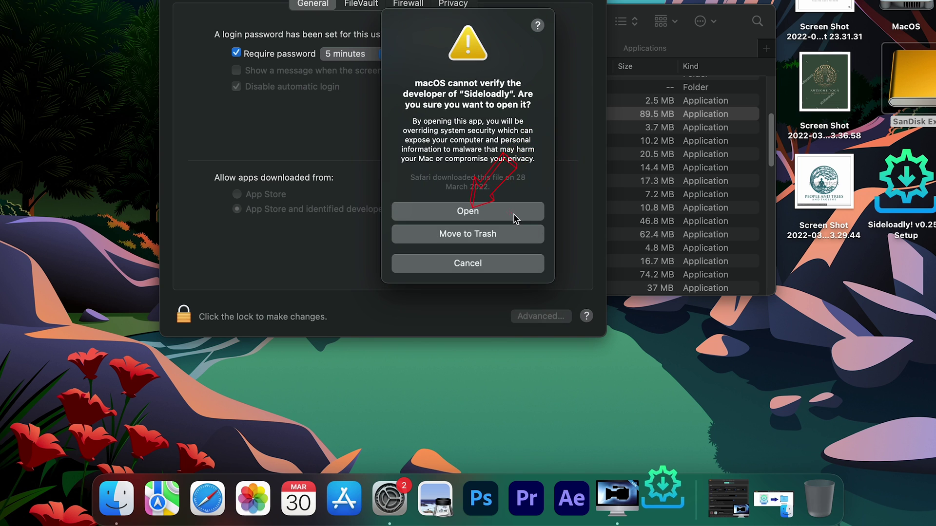
click(509, 216)
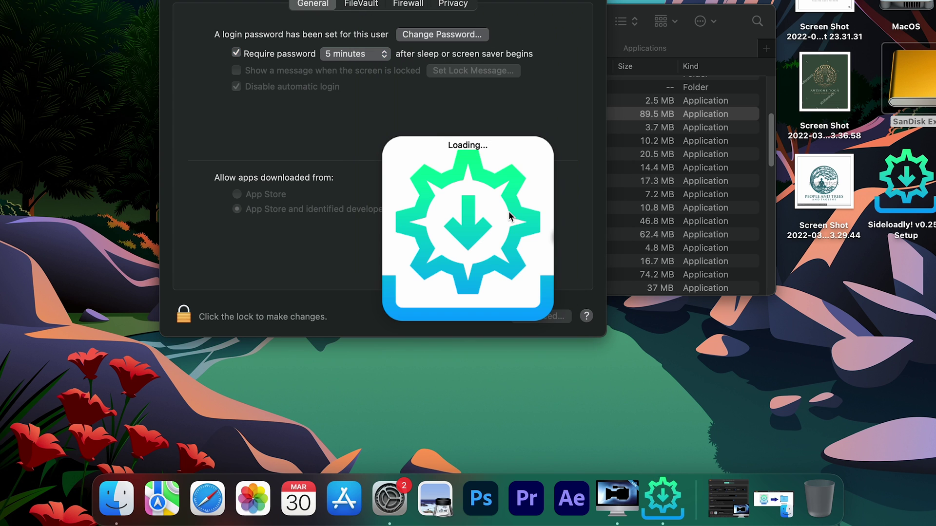
Load Netflixfuncional.ipa into Sideloadly, start it, and authenticate with the Apple ID password.
key(super+m)
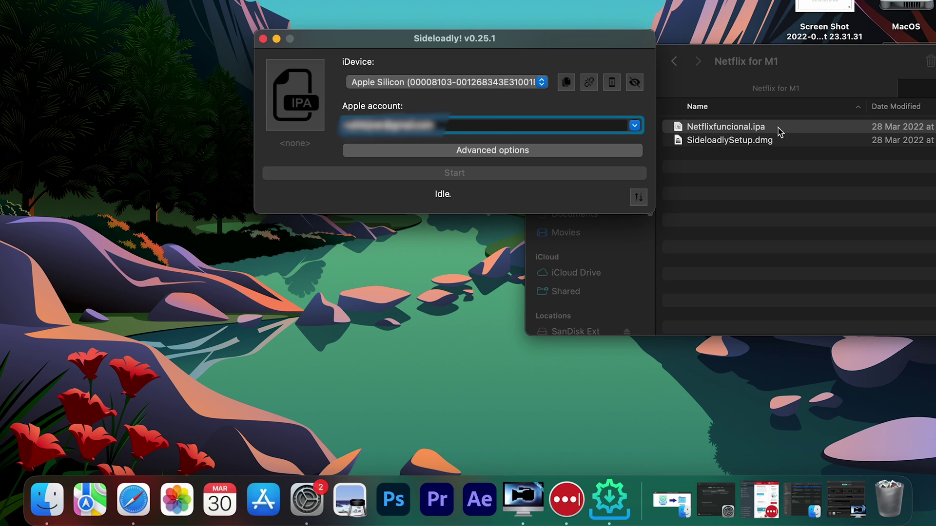
drag(746, 131, 529, 93)
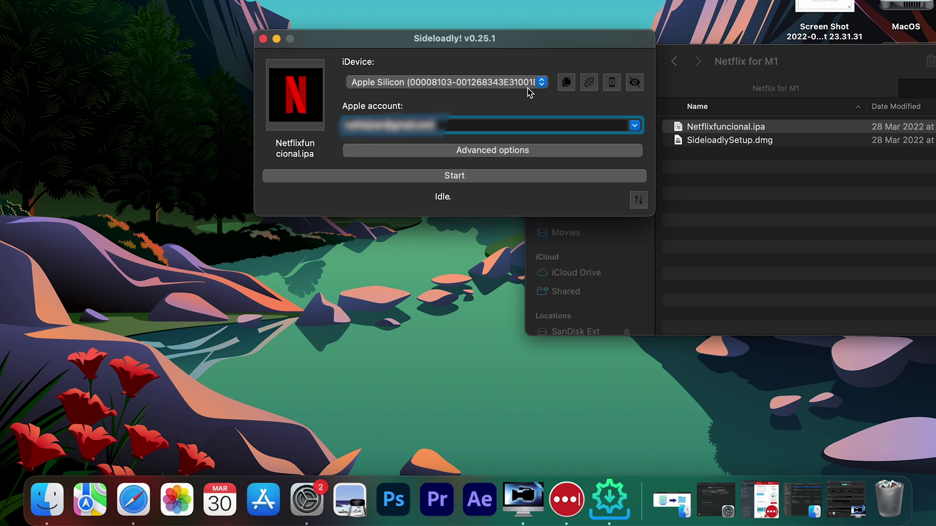
click(452, 176)
text(••)
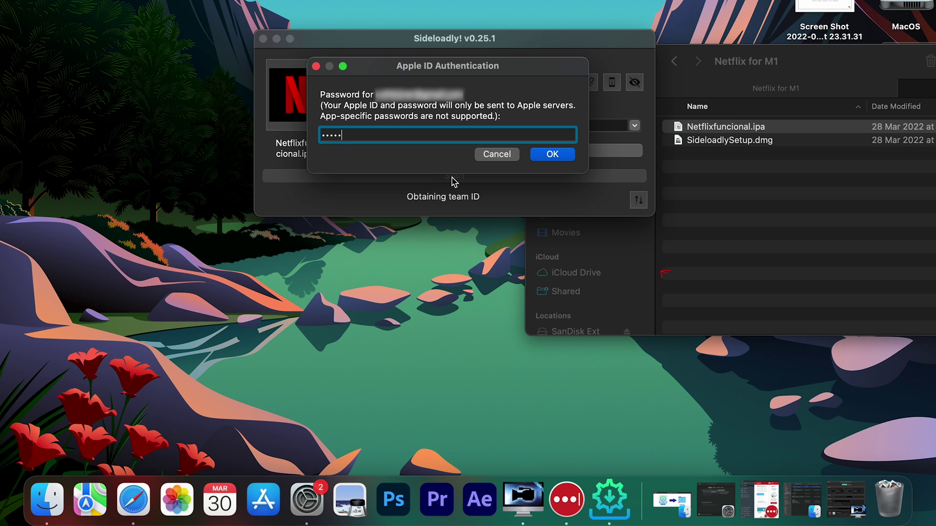
click(550, 157)
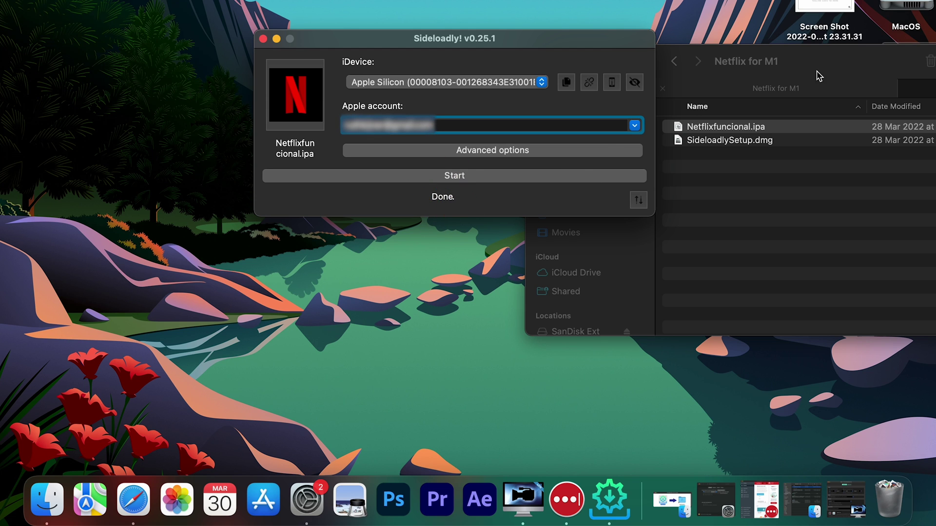
Drag Netflix from the Applications folder into the Dock and launch it from there.
click(807, 59)
drag(829, 57, 487, 35)
click(608, 74)
key(n)
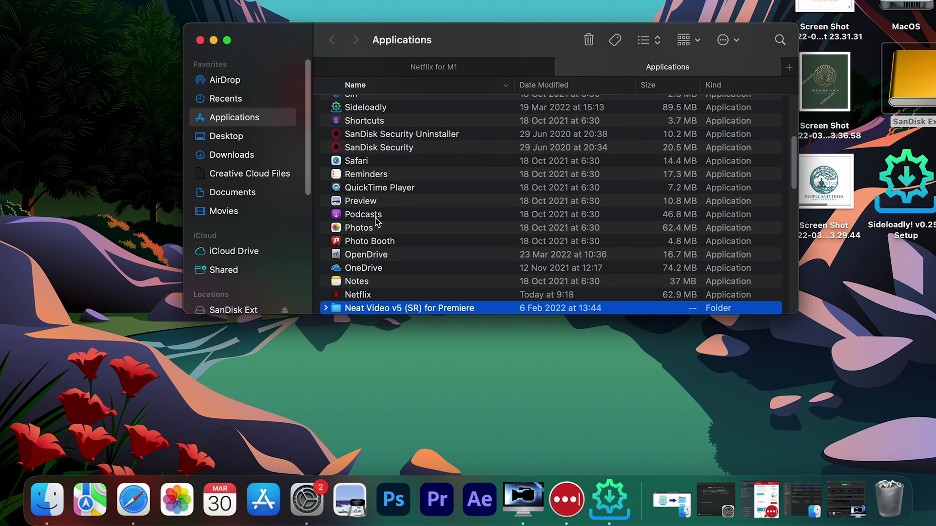
drag(367, 296, 497, 512)
click(506, 507)
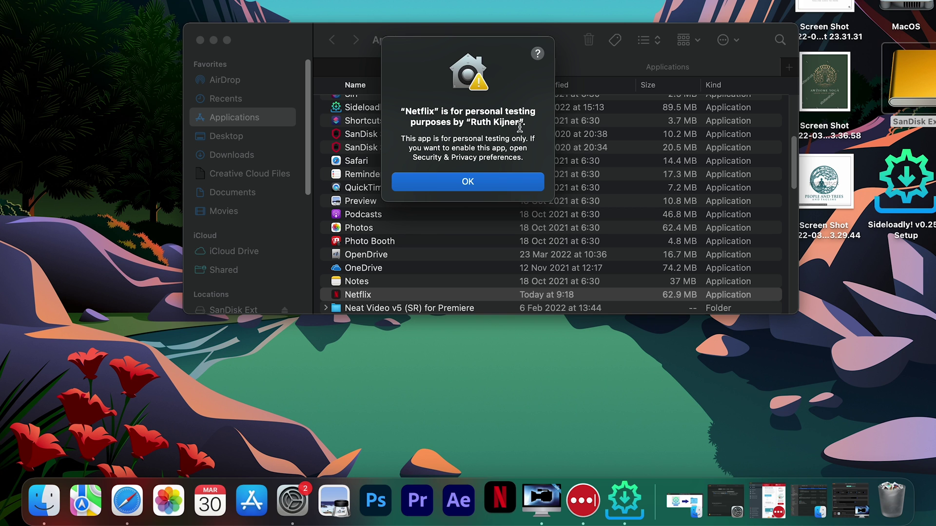
Use Open Anyway for Netflix in Security & Privacy, always trusting this developer, and open it.
click(292, 500)
drag(461, 47, 682, 75)
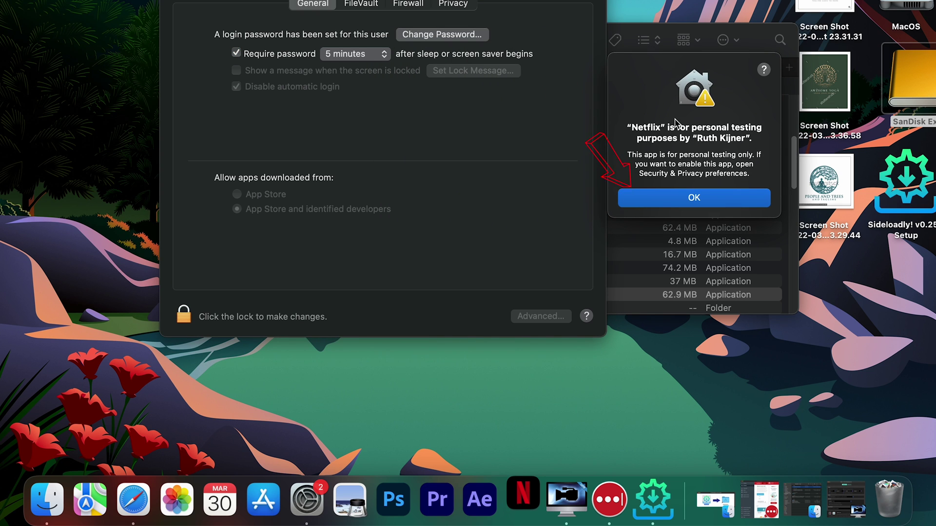
click(633, 197)
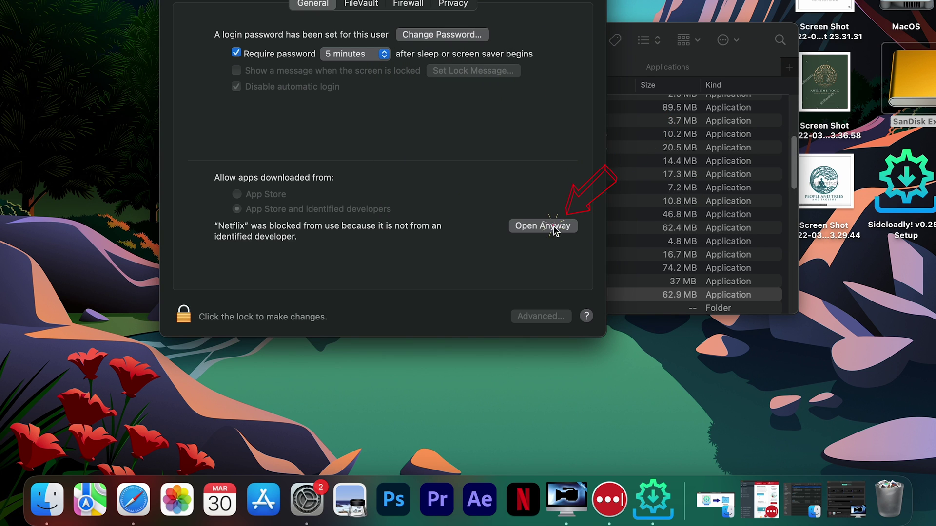
click(555, 229)
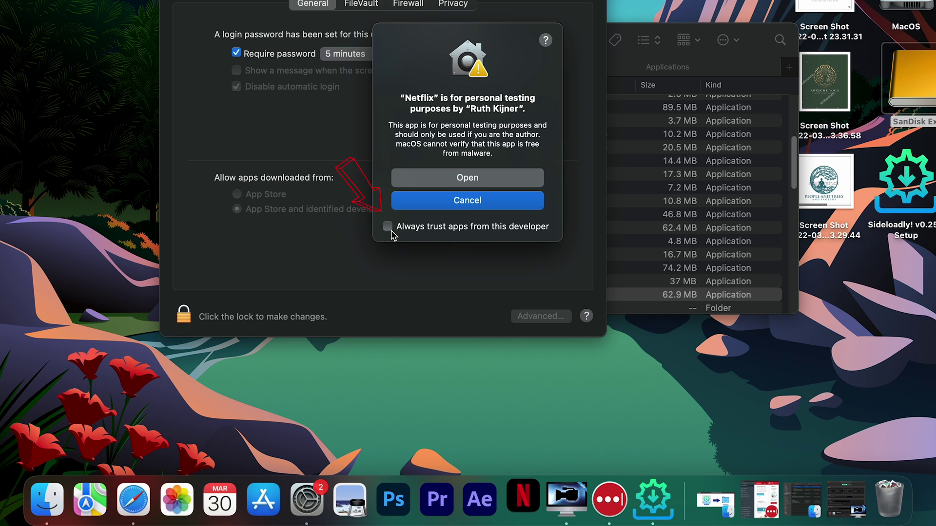
click(388, 226)
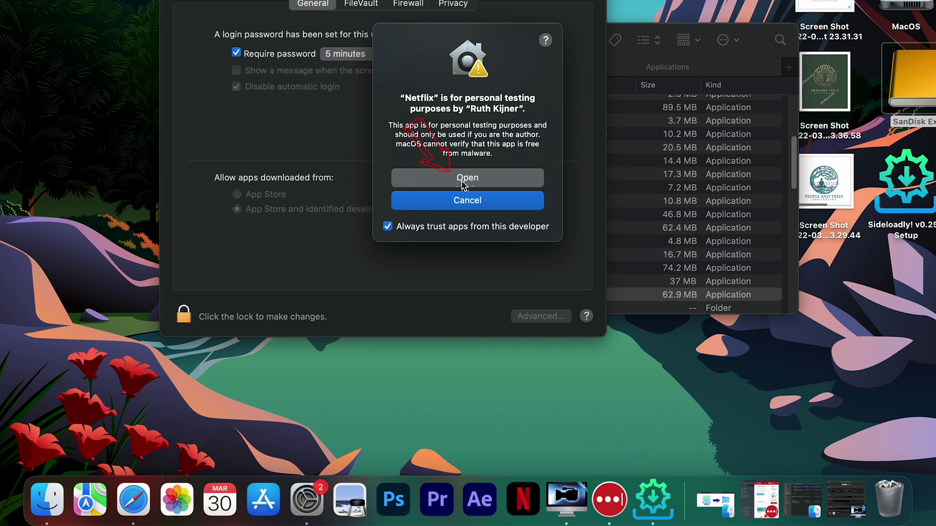
click(463, 184)
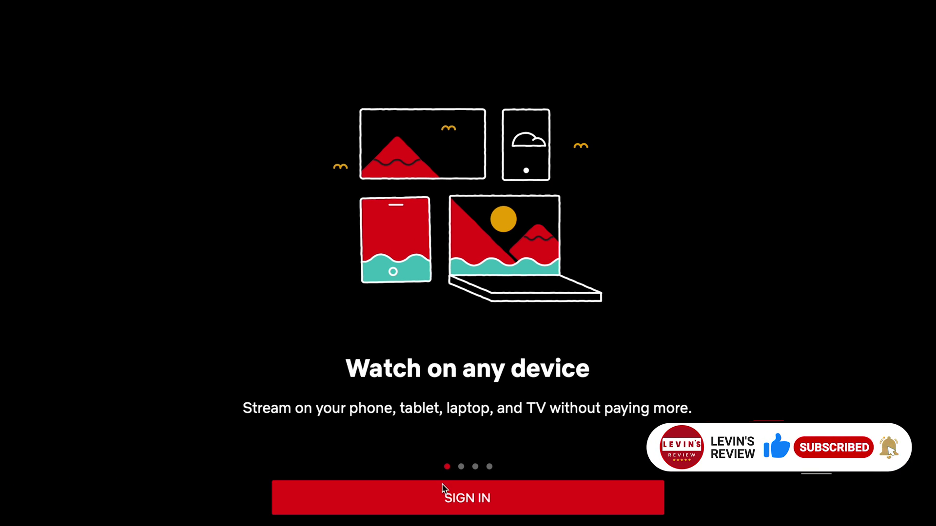
Sign in to Netflix and scroll down the Home page.
click(444, 490)
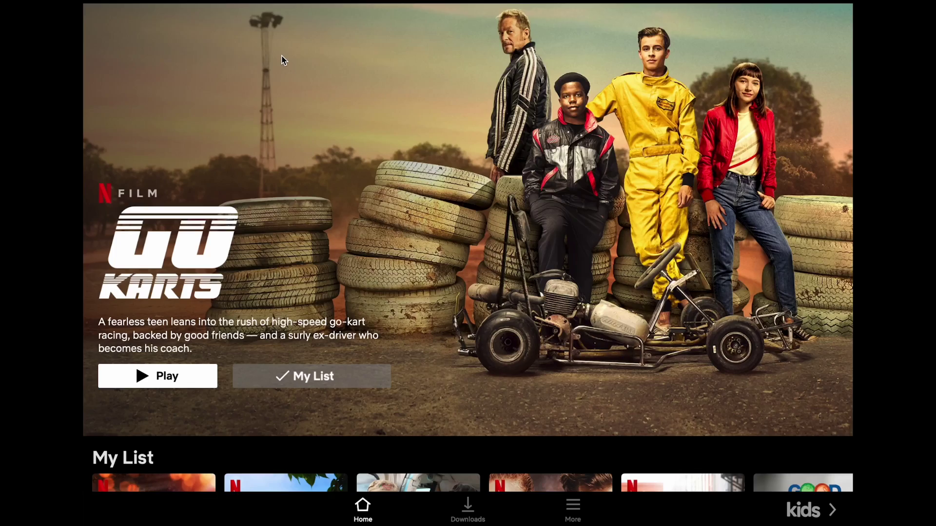
scroll(282, 58, down, 7)
scroll(282, 58, down, 3)
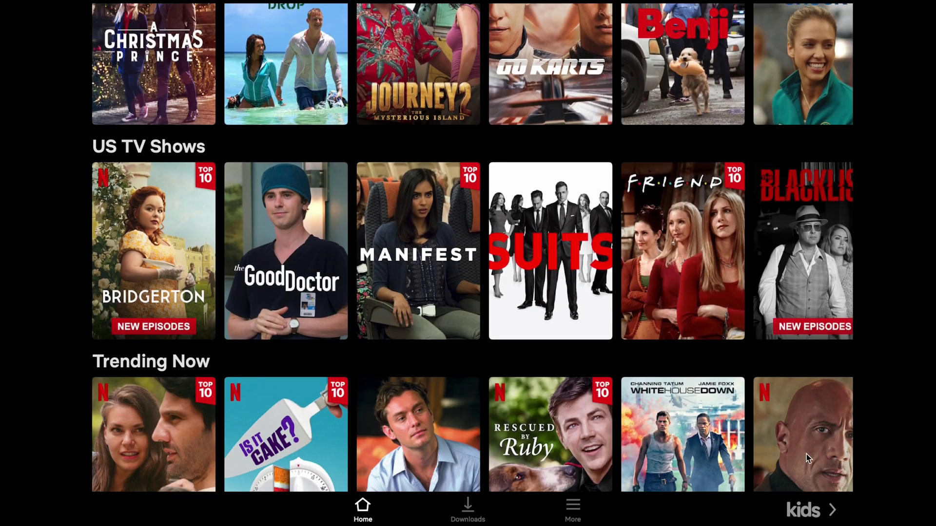
scroll(807, 448, down, 2)
Download Red Notice for offline viewing and check it in the Downloads list.
click(803, 424)
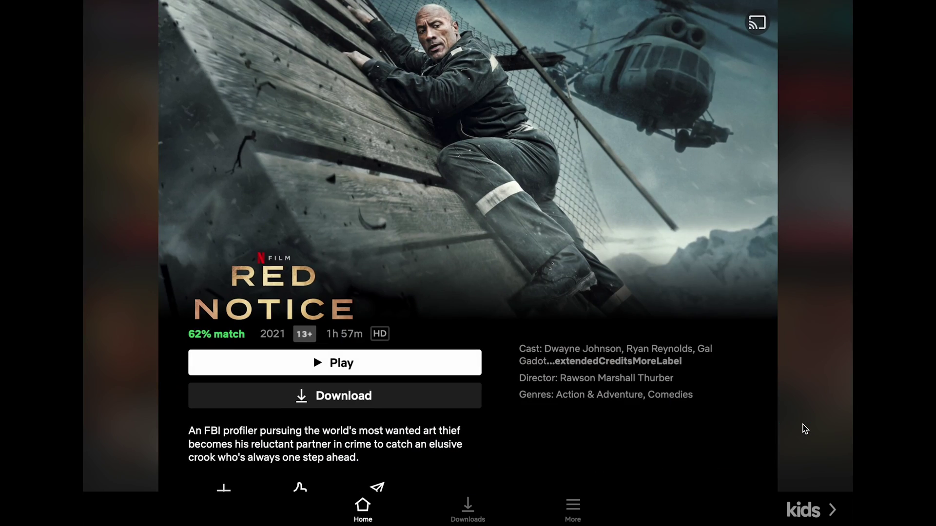
click(341, 403)
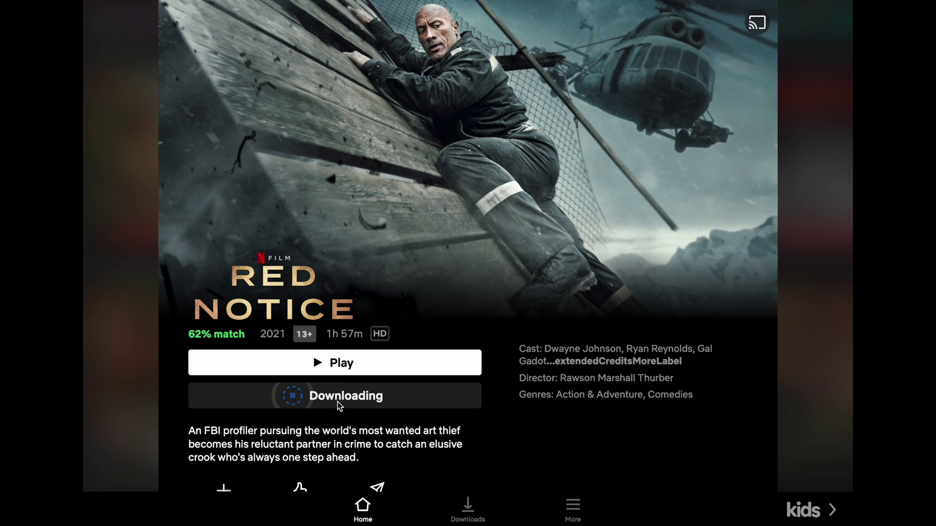
click(467, 510)
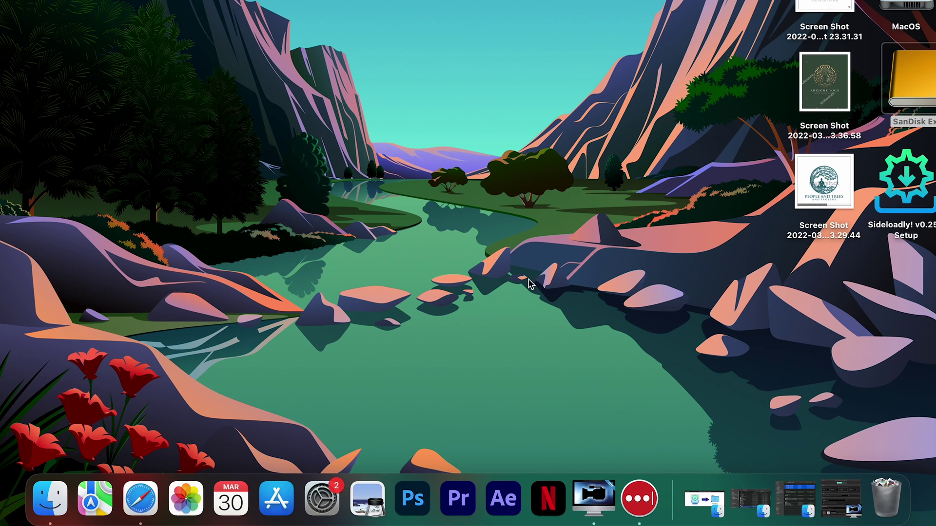
right_click(918, 200)
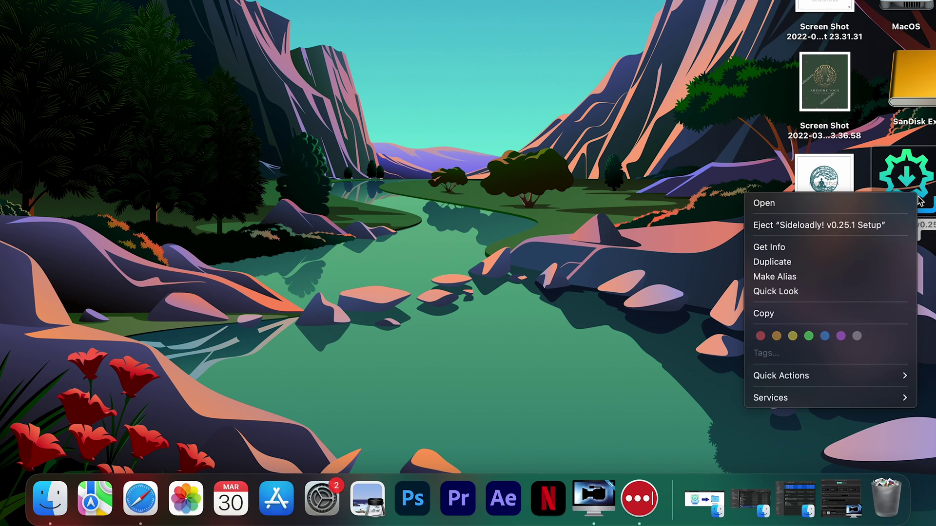
Eject the Sideloadly! v0.25.1 Setup disk and try launching Netflix from the Dock.
click(859, 226)
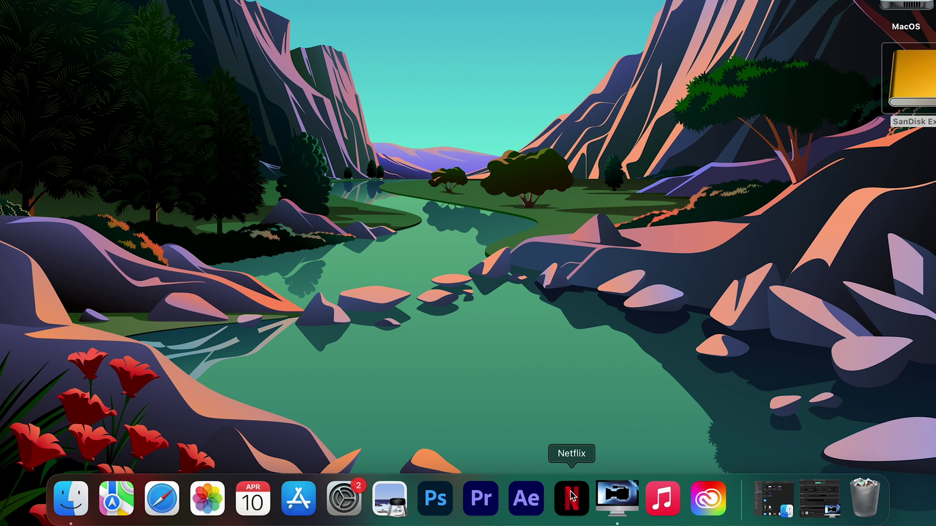
click(572, 497)
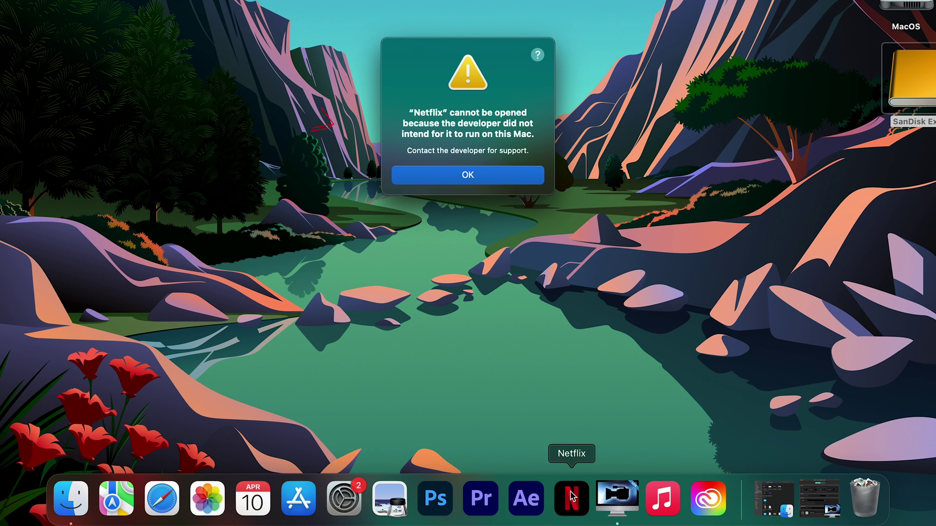
Dismiss the Netflix alert, remove Netflix from the Dock, and trash it from Applications.
click(478, 182)
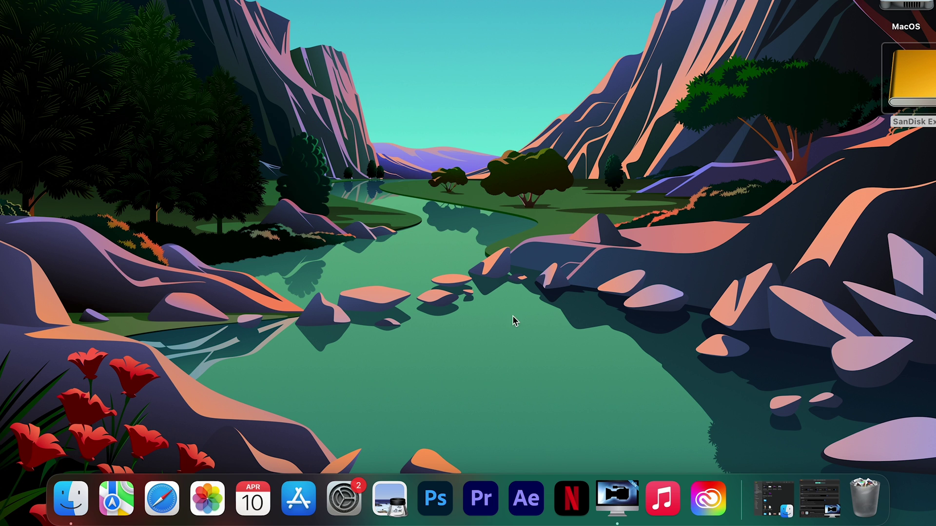
drag(572, 498, 818, 508)
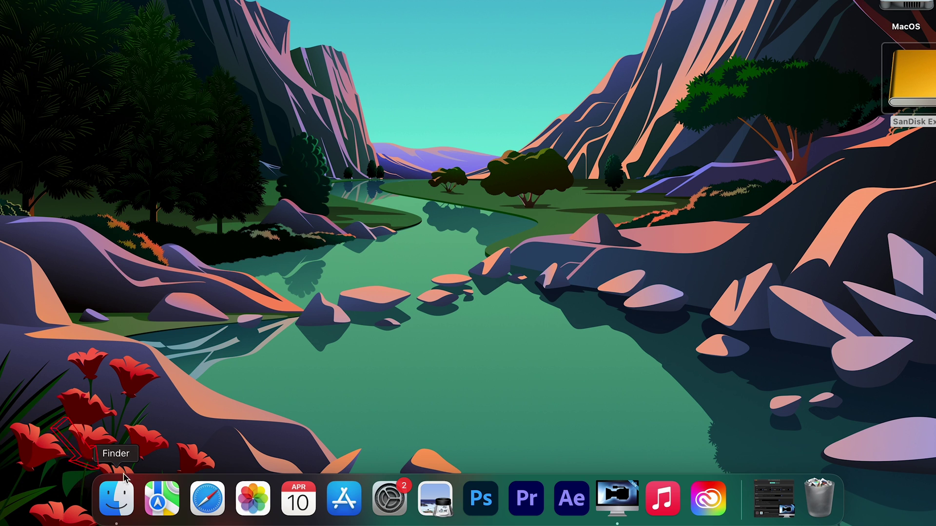
click(109, 513)
click(61, 118)
drag(189, 267, 817, 499)
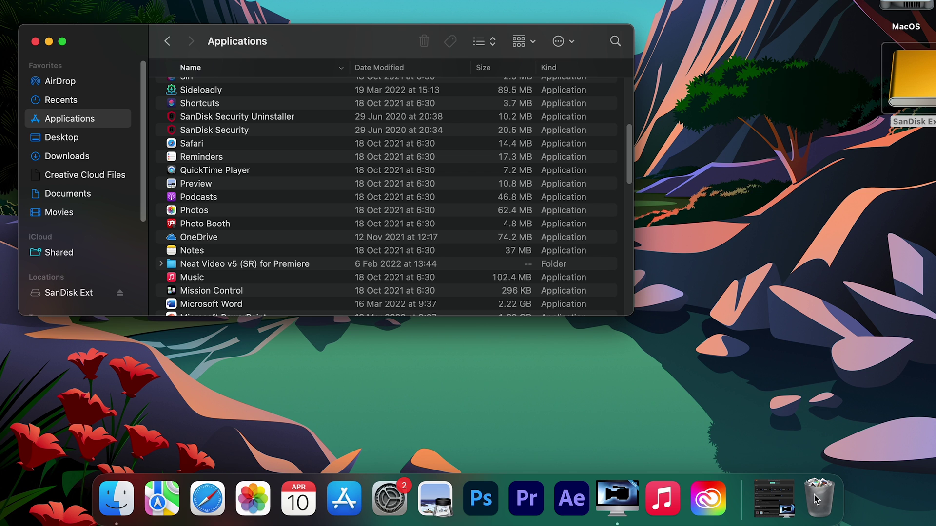
Re-sideload Netflixfuncional.ipa with Sideloadly until Done, then close Sideloadly.
double_click(230, 92)
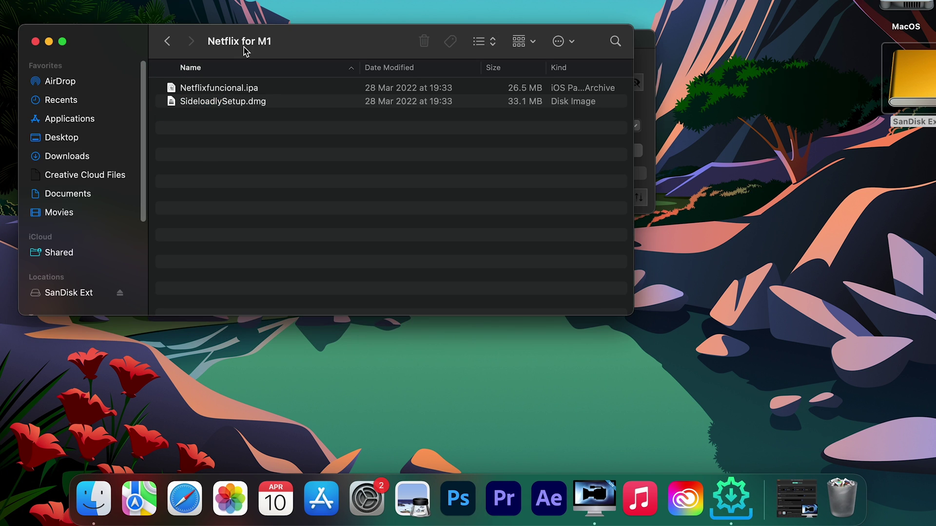
drag(246, 46, 669, 102)
drag(634, 146, 395, 139)
click(384, 204)
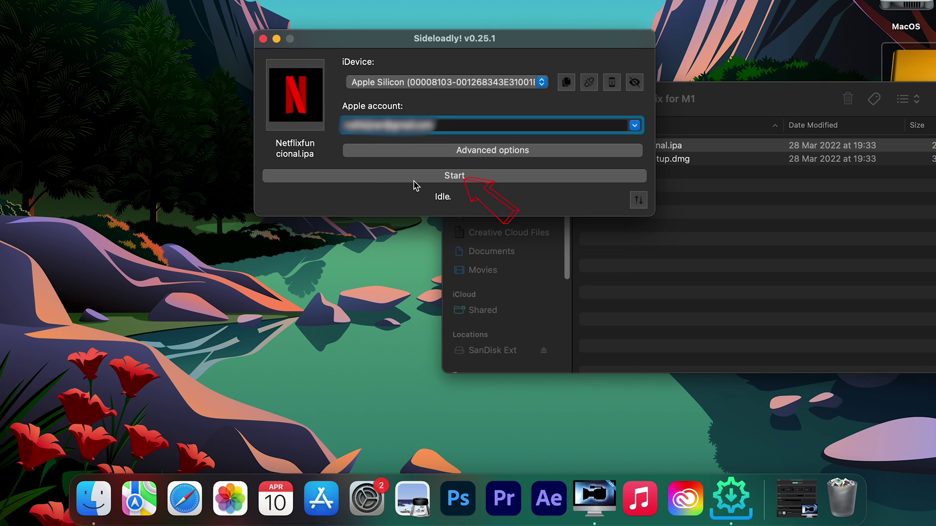
click(414, 184)
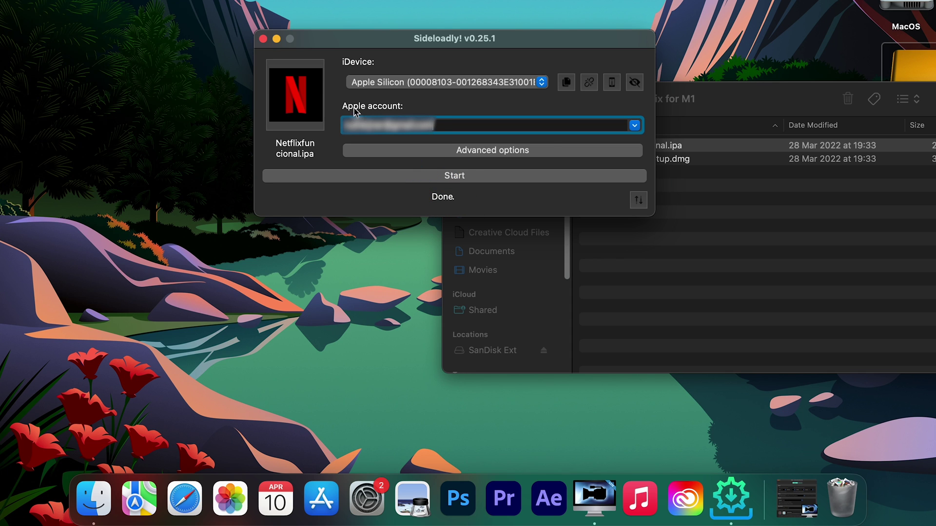
click(263, 39)
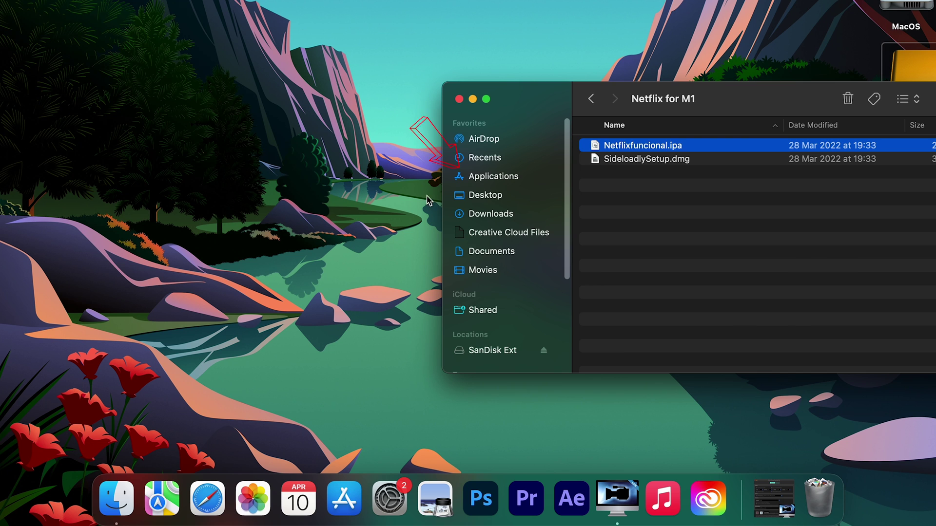
Add the reinstalled Netflix from Applications to the Dock and launch it, raising the personal-testing warning.
click(480, 180)
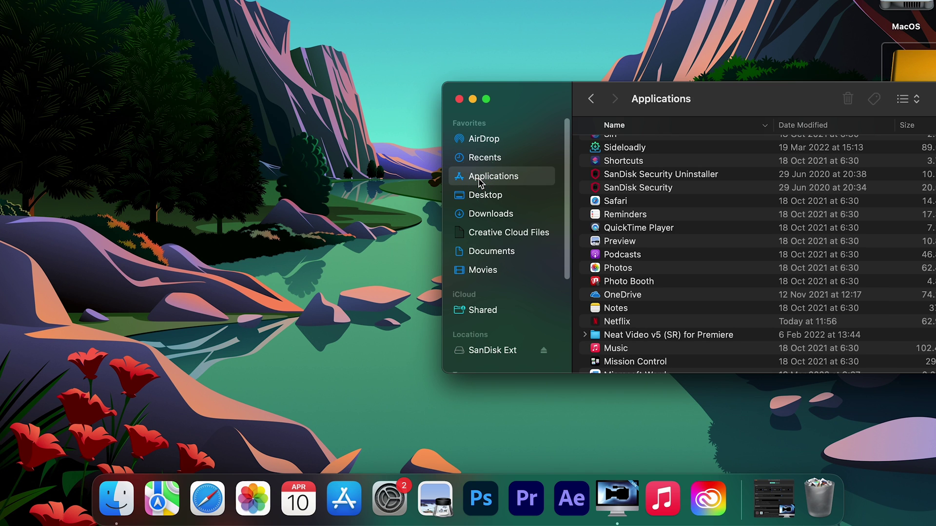
click(619, 323)
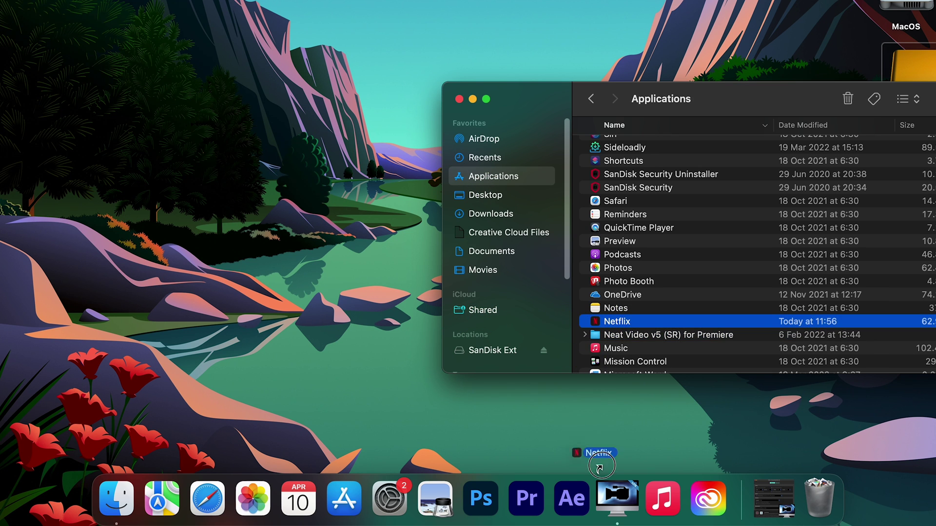
drag(600, 467, 604, 507)
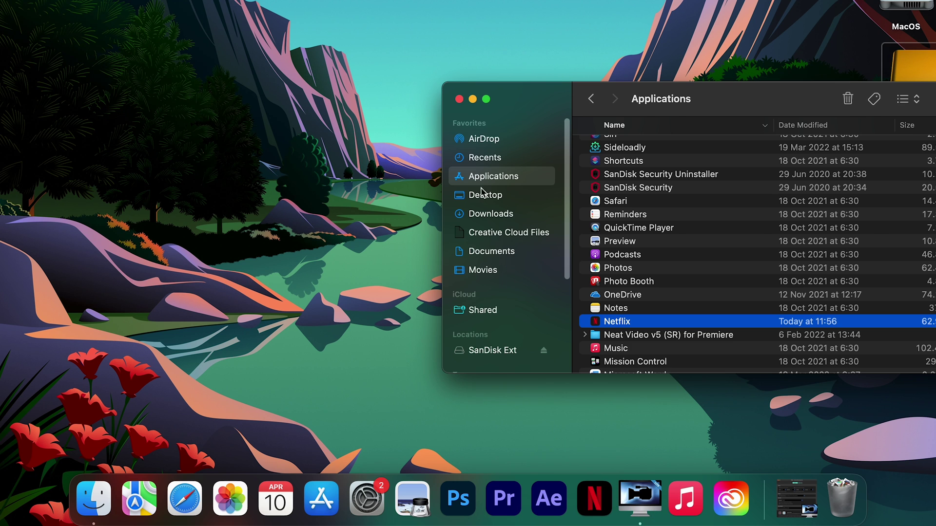
click(459, 100)
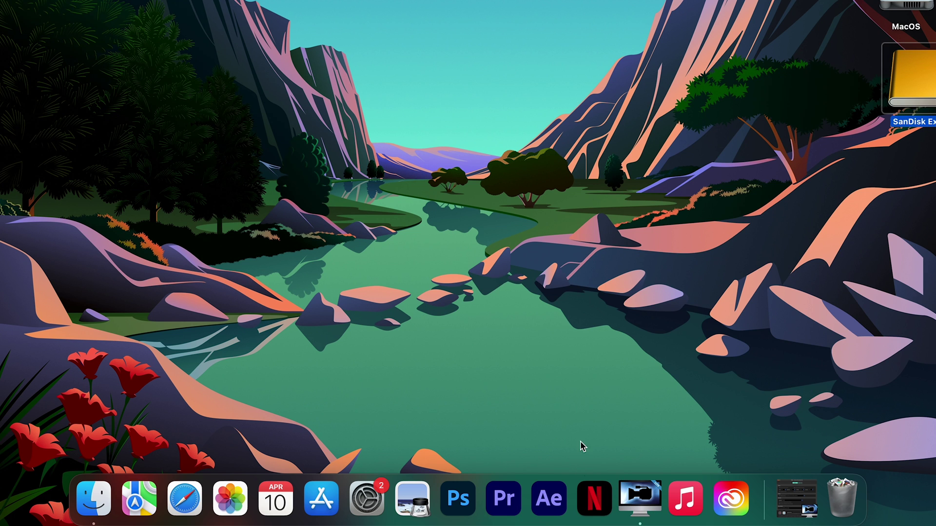
click(594, 503)
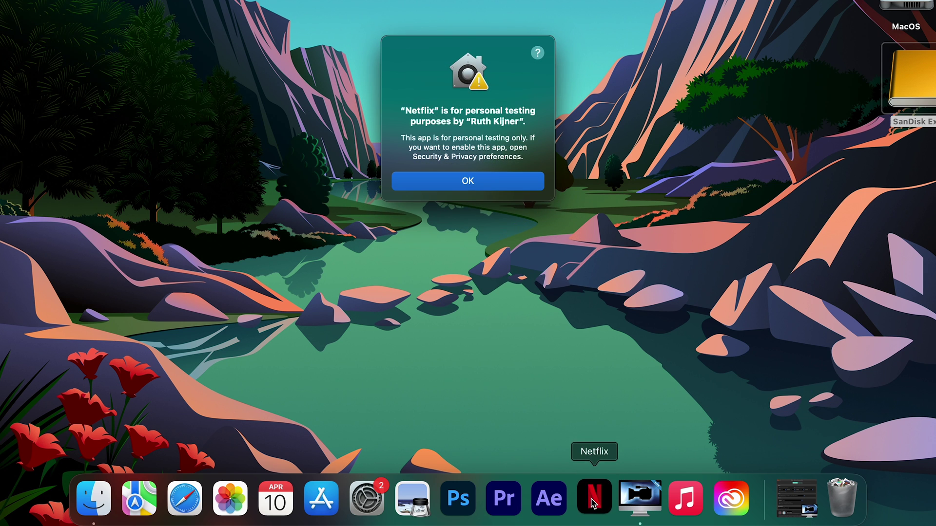
Use Security & Privacy's Open Anyway to launch Netflix, always trusting its developer.
click(367, 496)
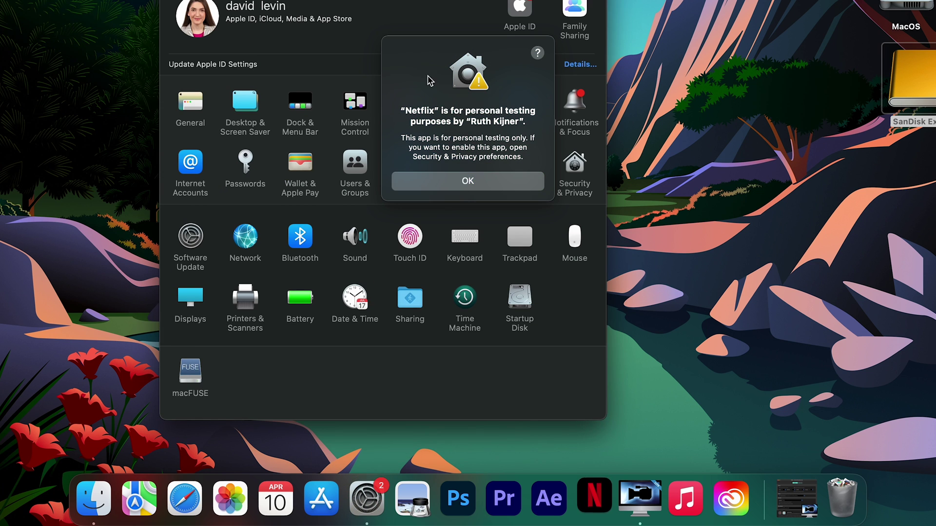
drag(412, 50, 639, 88)
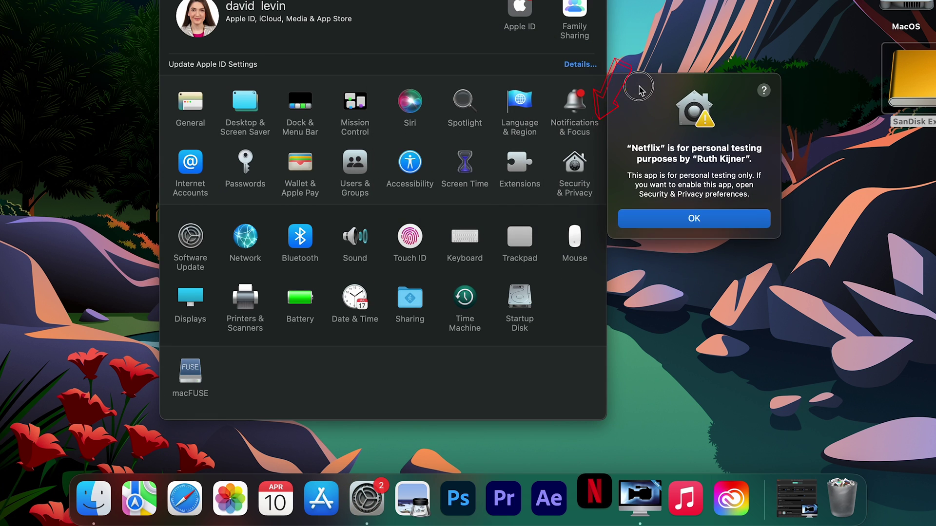
click(585, 186)
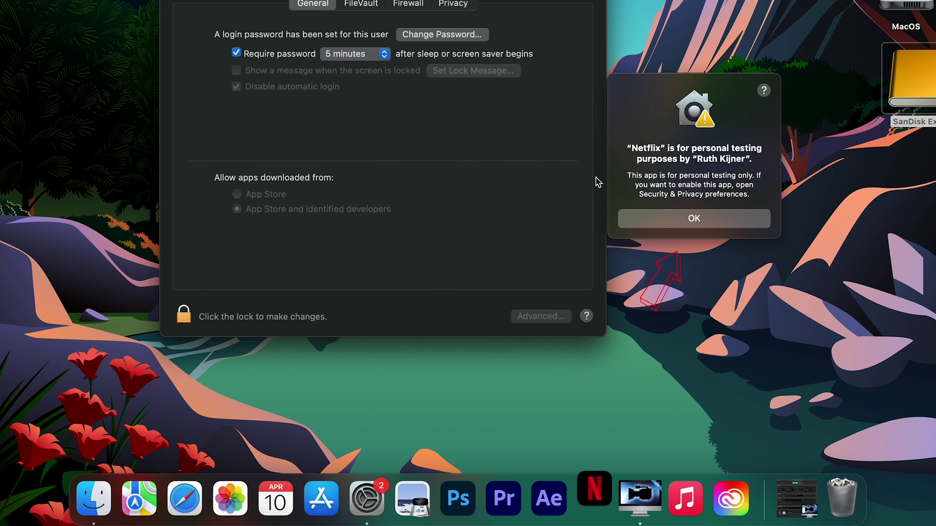
click(644, 222)
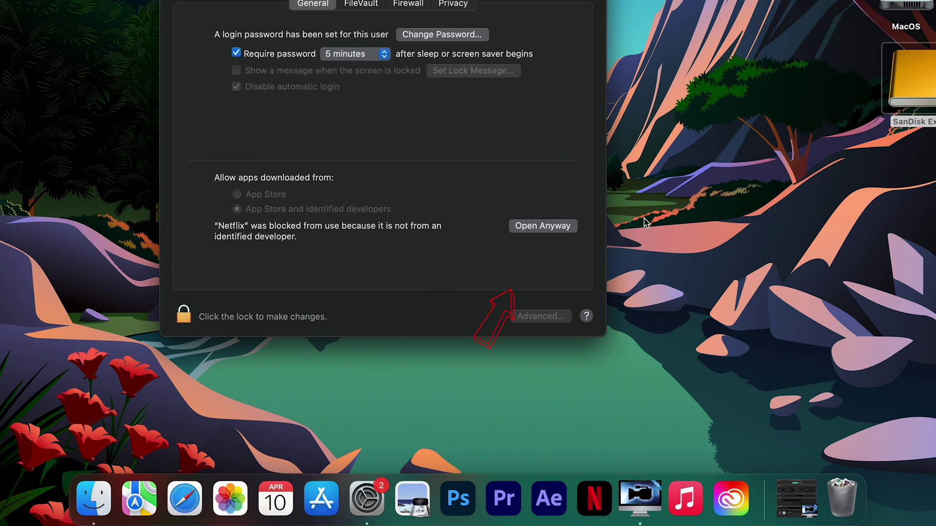
click(557, 227)
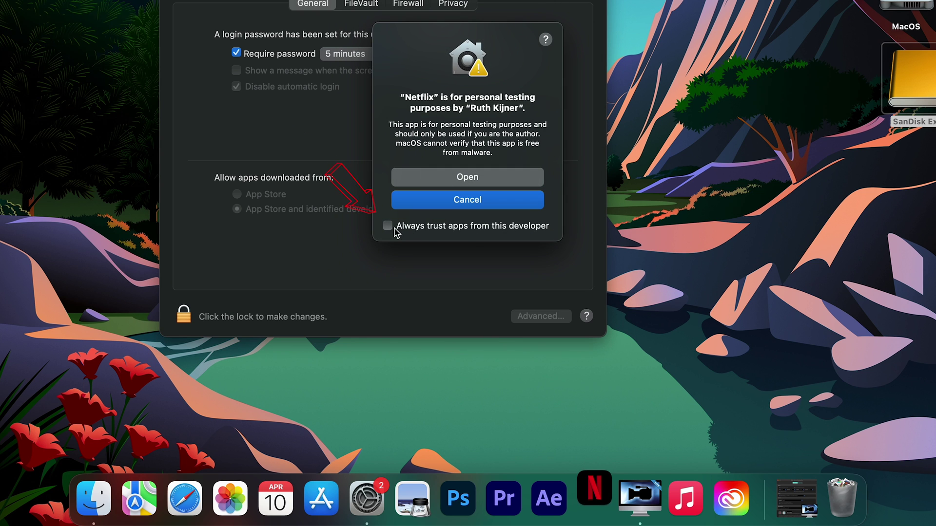
click(388, 226)
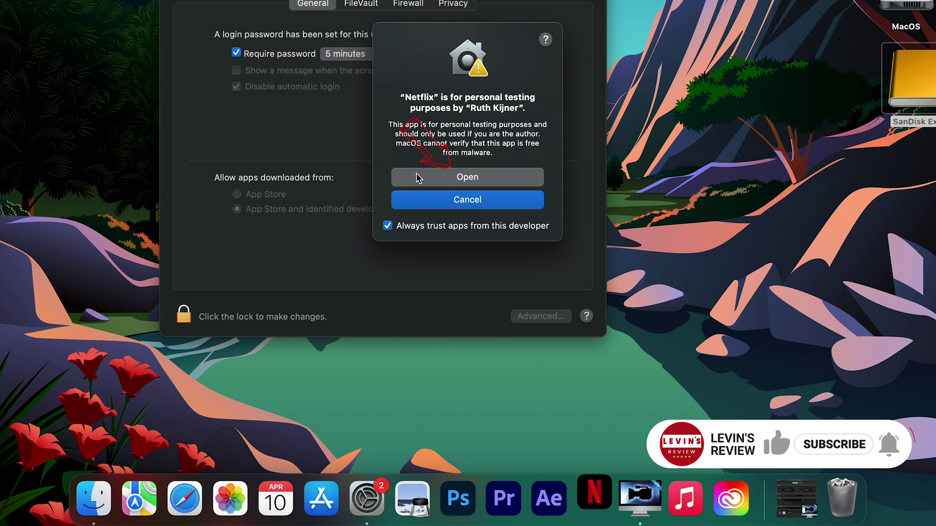
click(418, 177)
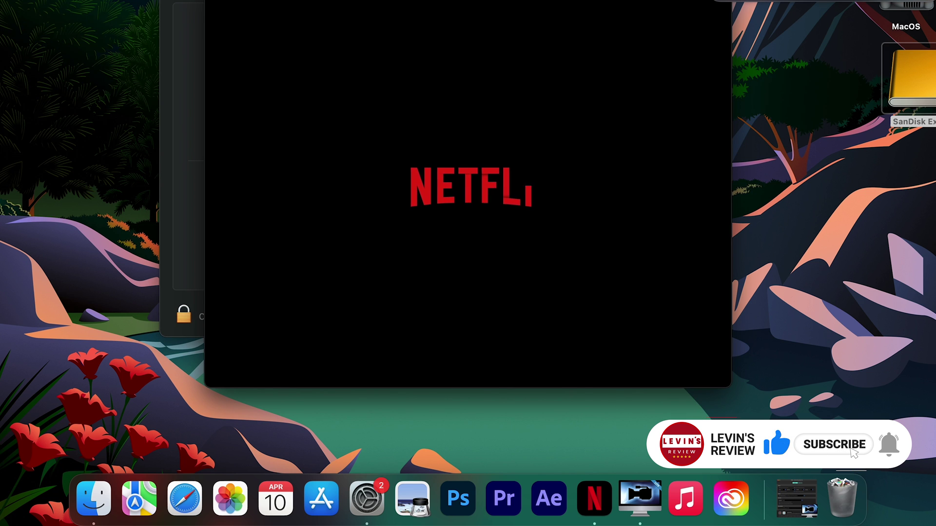